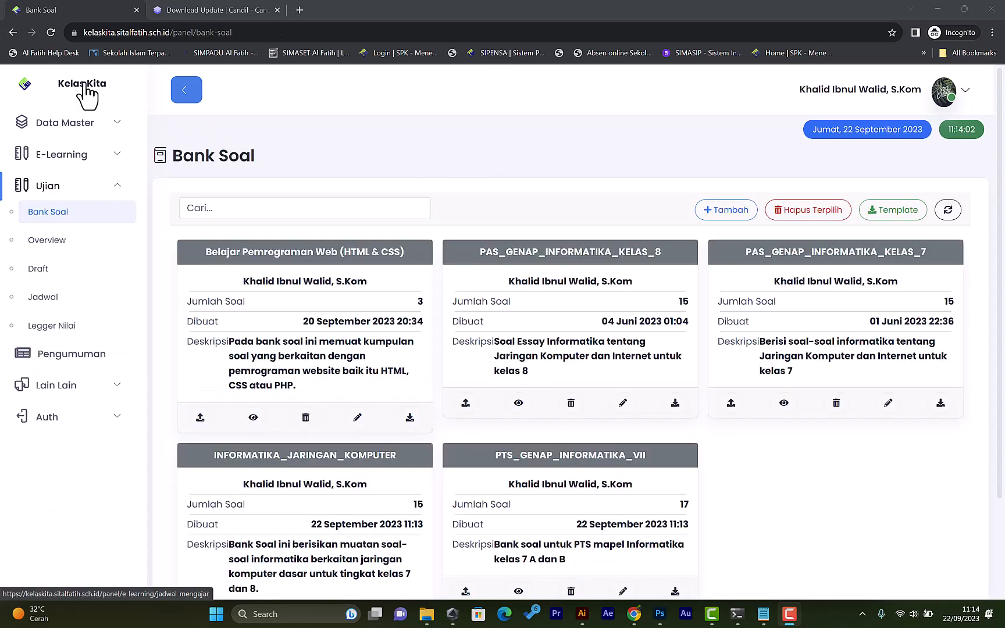
# Open the exam question bank page and start adding a new question bank.
pyautogui.click(84, 93)
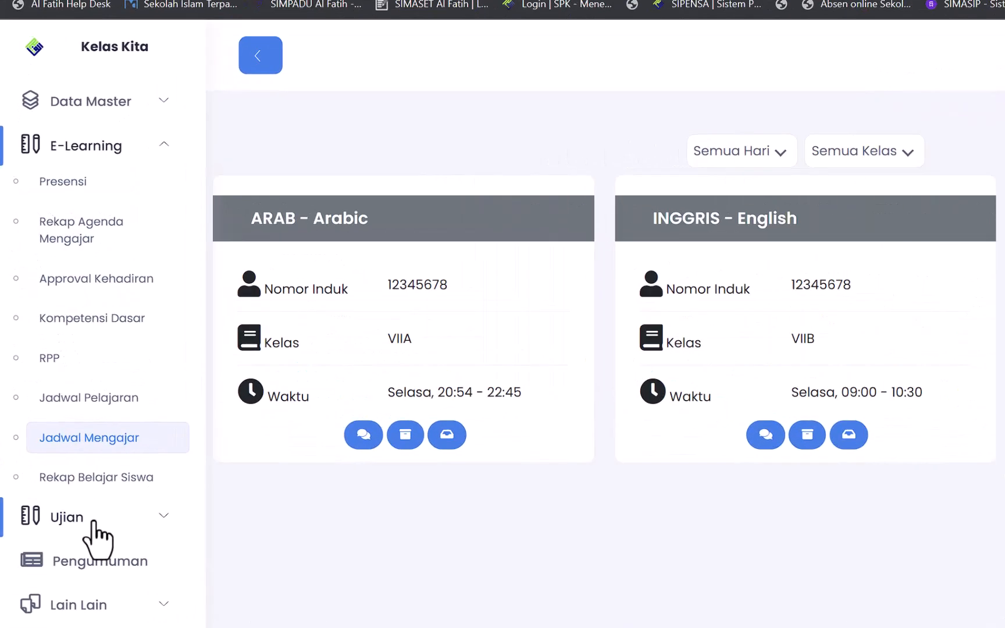
pyautogui.click(51, 420)
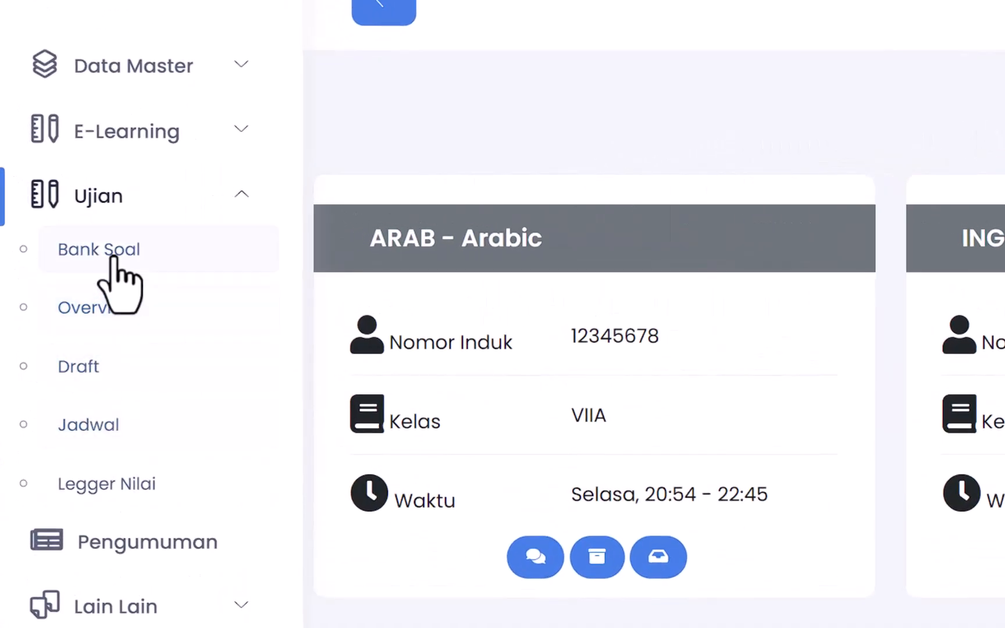
pyautogui.click(110, 256)
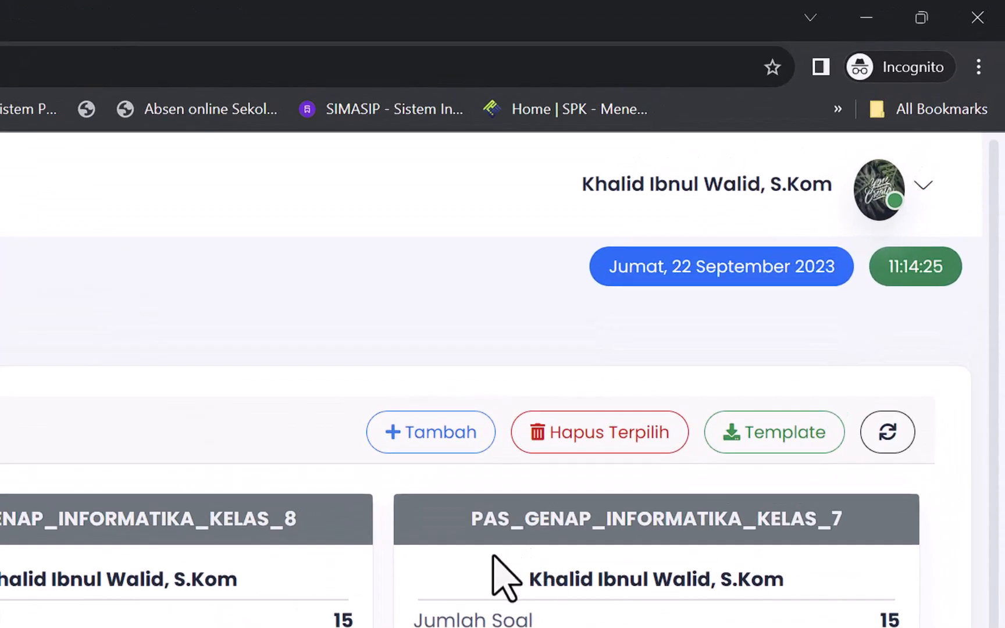
pyautogui.click(463, 440)
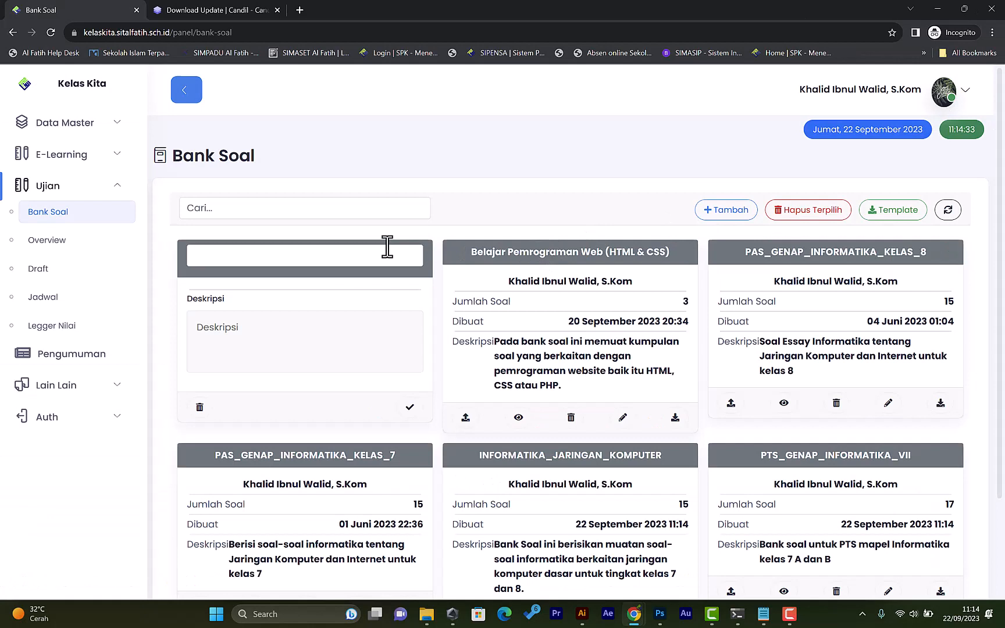
# Name the new question bank "Belajar Pemrograman", describe it as "isinya tentang ujian nasional", and save it.
pyautogui.click(367, 259)
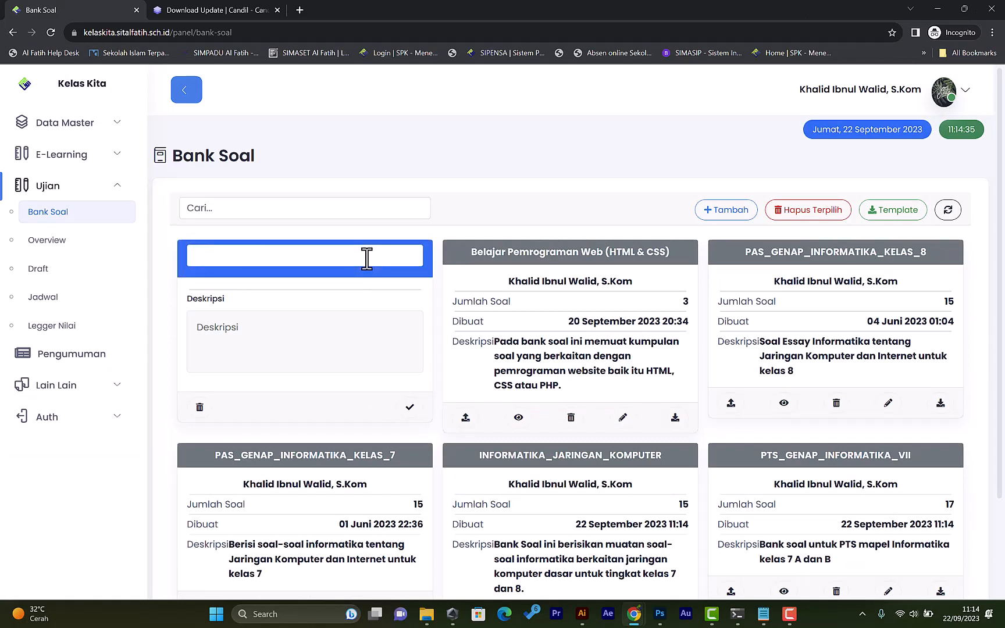
pyautogui.write('Belajar Pemrograman')
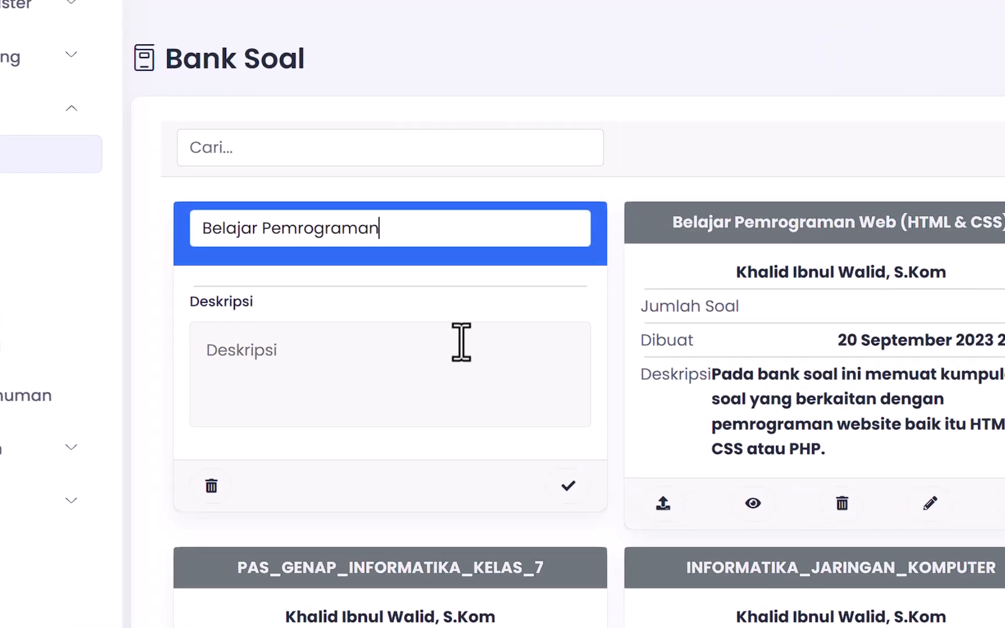
pyautogui.click(478, 356)
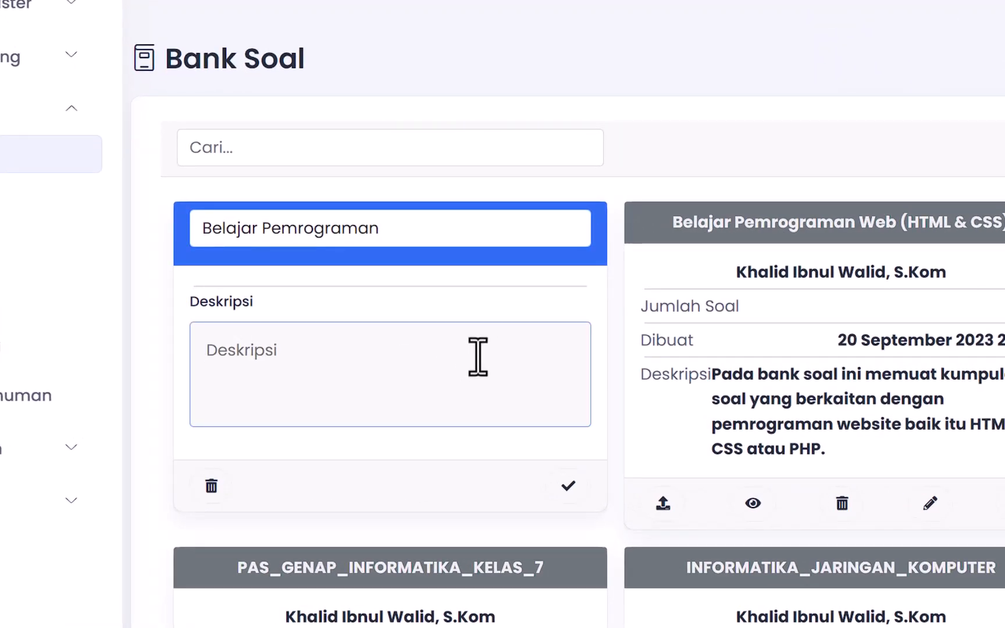
pyautogui.write('Ksinya tentang ')
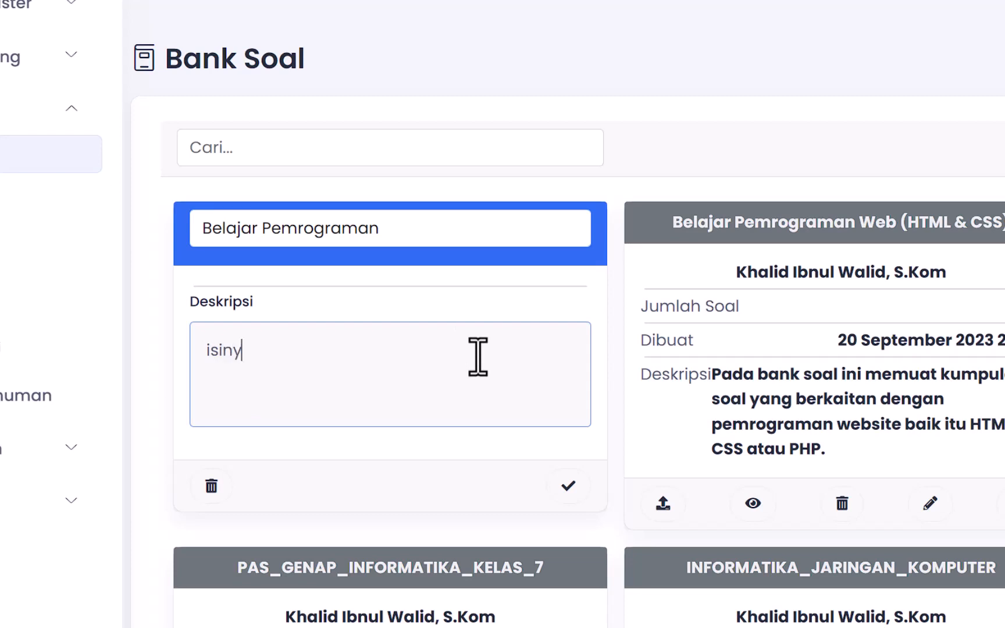
pyautogui.write('ujian nasional')
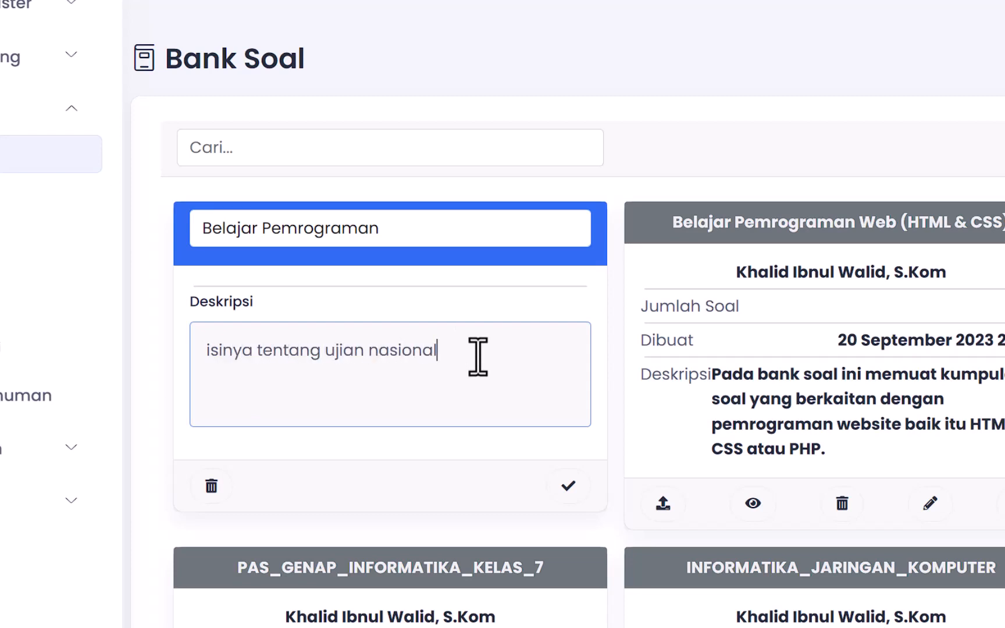
pyautogui.click(567, 487)
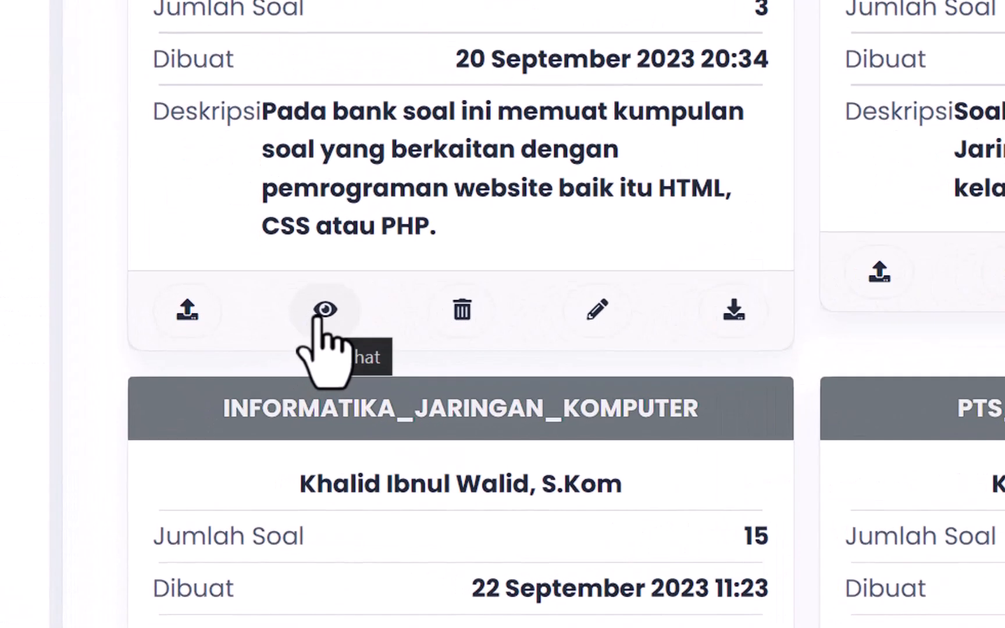
# Open the question editor of the "Belajar Pemrograman Web (HTML & CSS)" bank and add a new essay question.
pyautogui.click(319, 314)
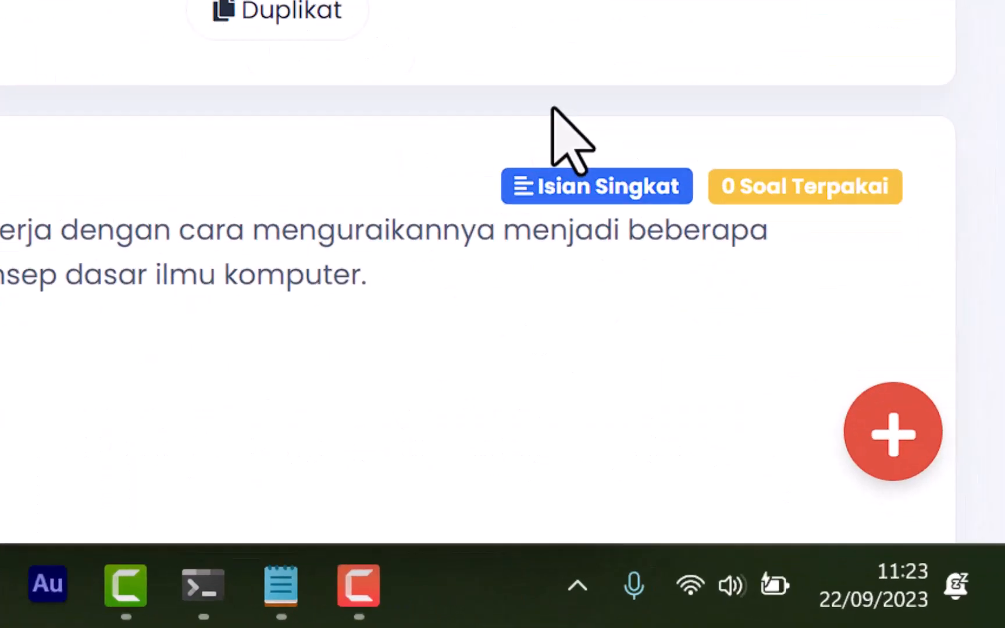
pyautogui.moveTo(867, 433)
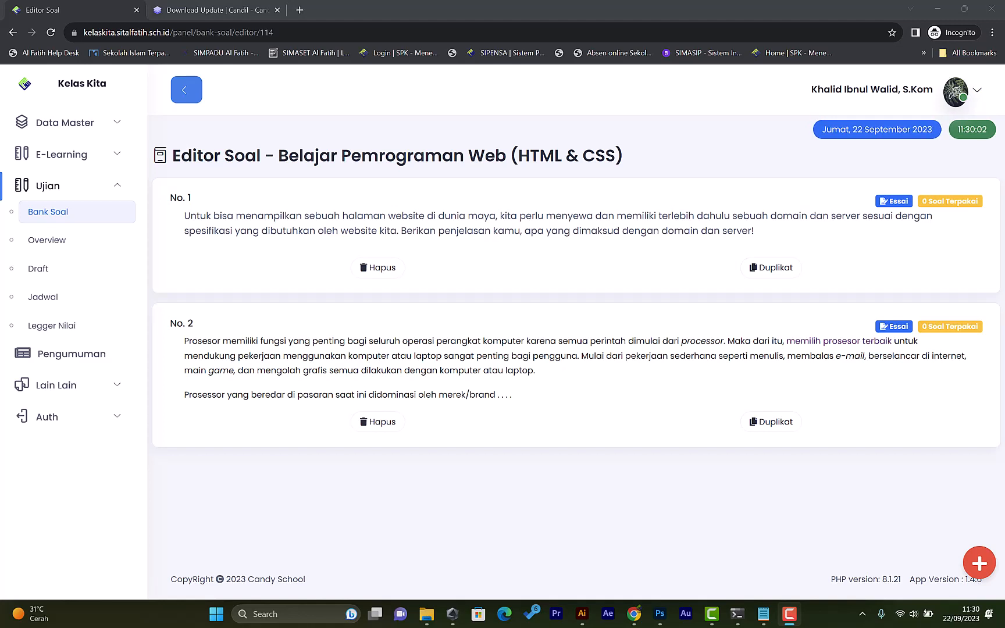
pyautogui.moveTo(985, 560)
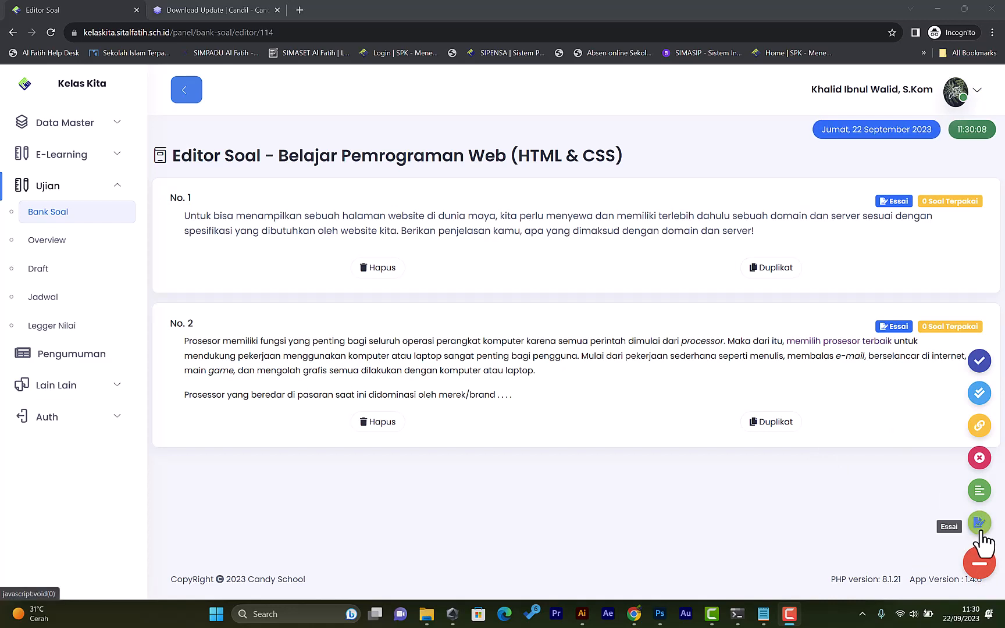
pyautogui.click(979, 523)
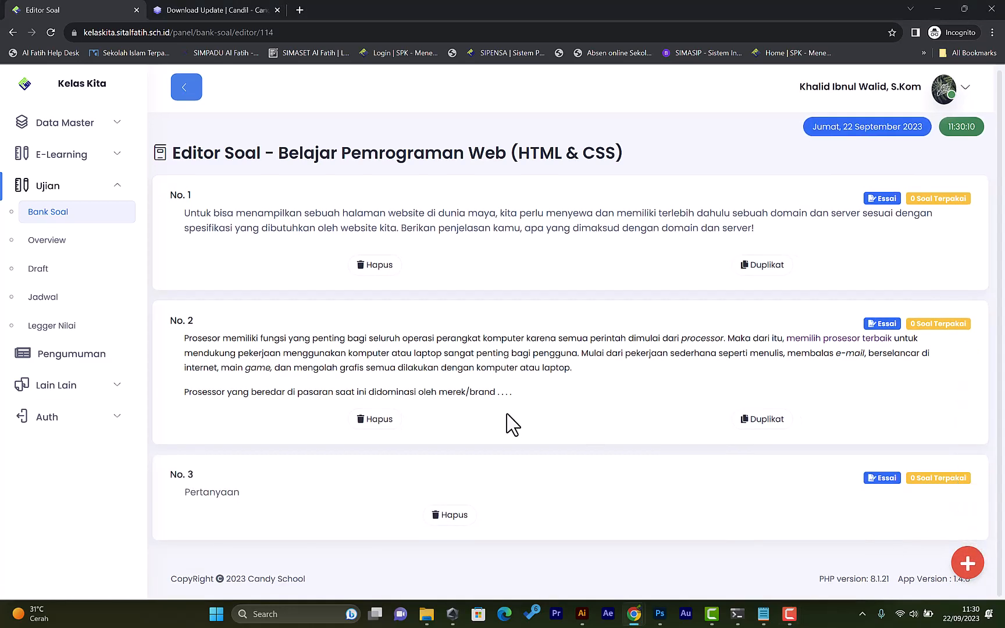
# Fill question 3 with the processor question text and add a new empty line below it.
pyautogui.click(241, 492)
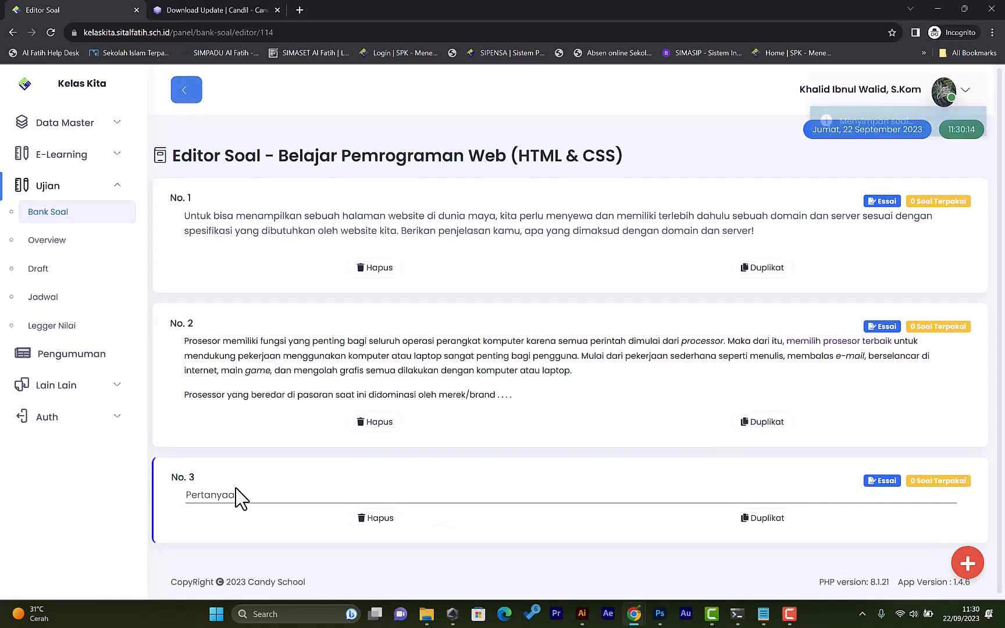
pyautogui.click(241, 495)
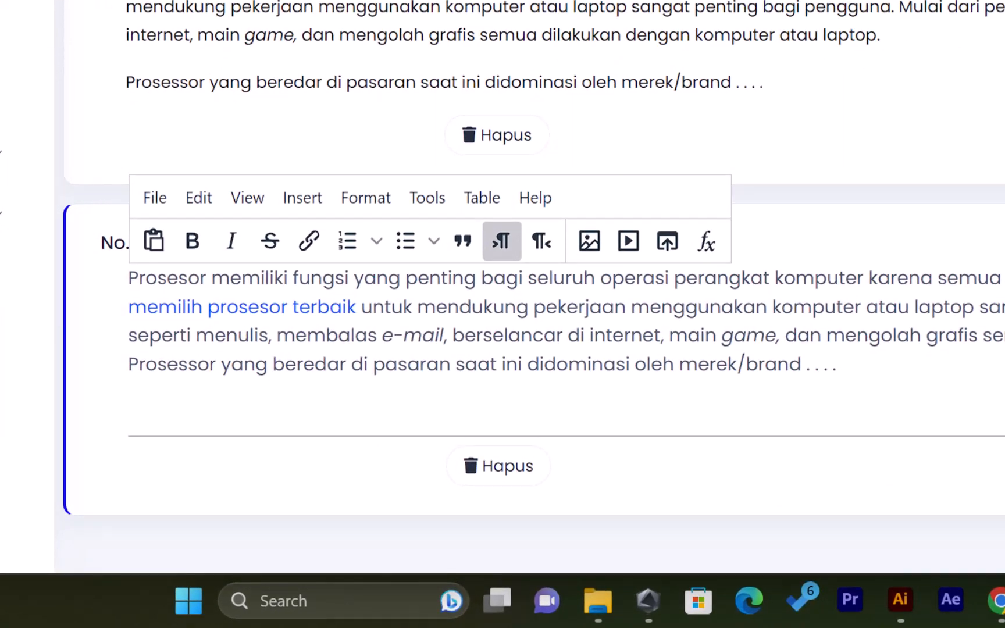
pyautogui.click(875, 314)
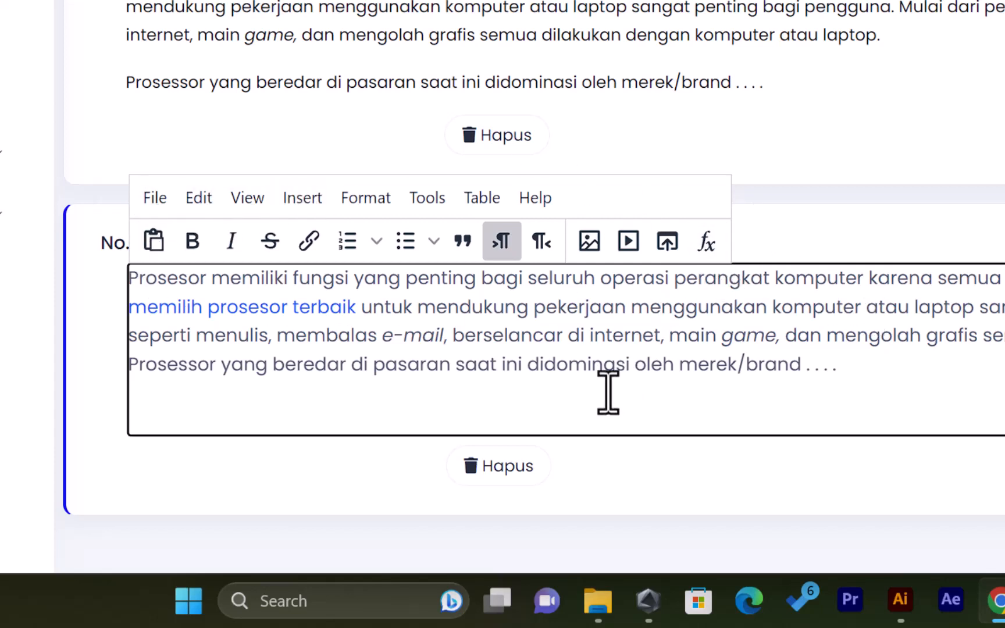
pyautogui.click(441, 396)
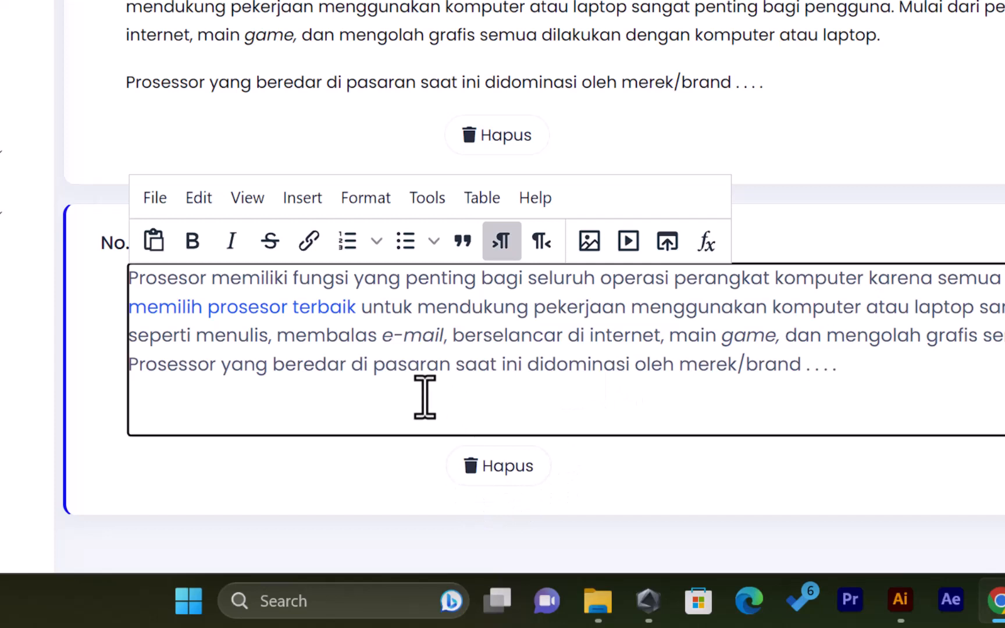
pyautogui.press('Return')
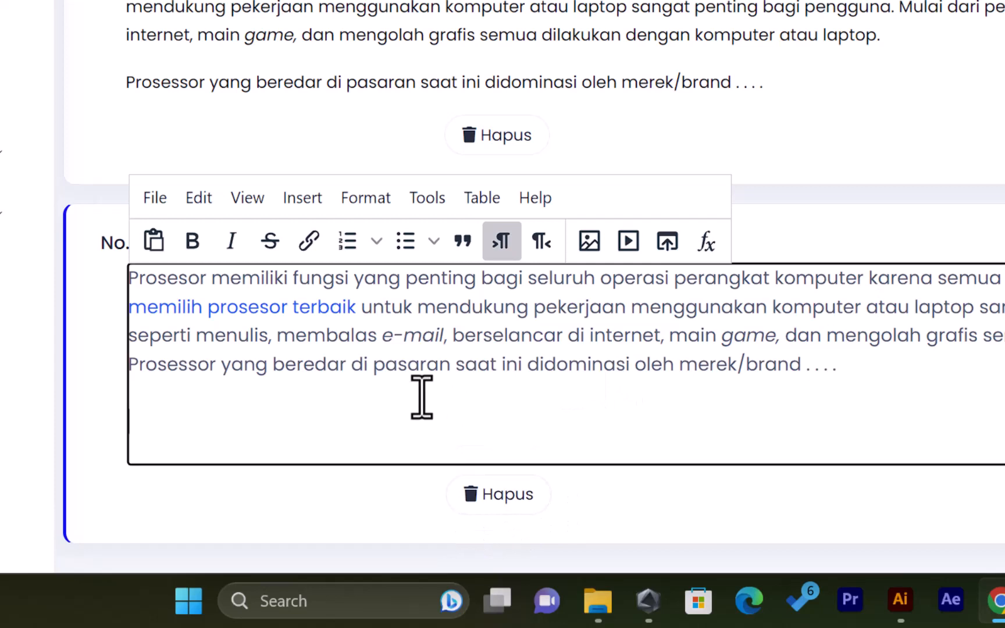
# Upload a photo from the Pictures folder into question 3.
pyautogui.click(668, 243)
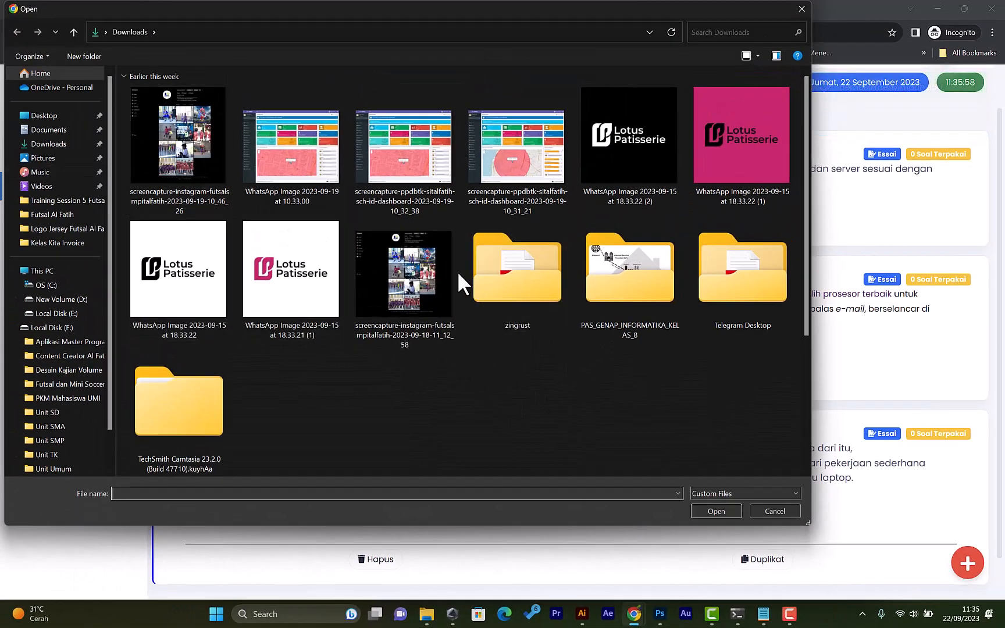
pyautogui.click(44, 159)
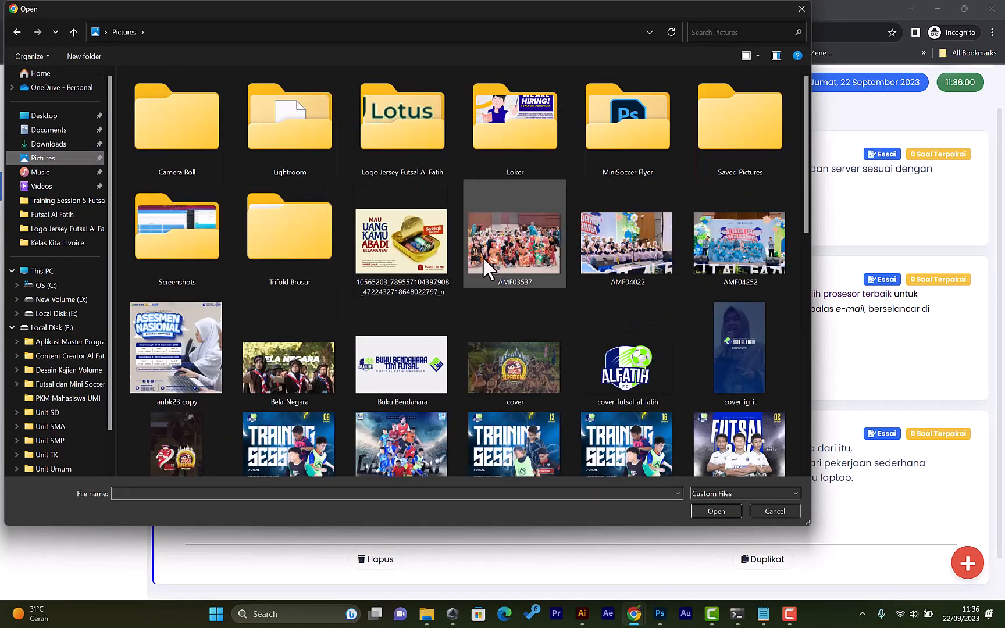
pyautogui.scroll(-10, 512, 273)
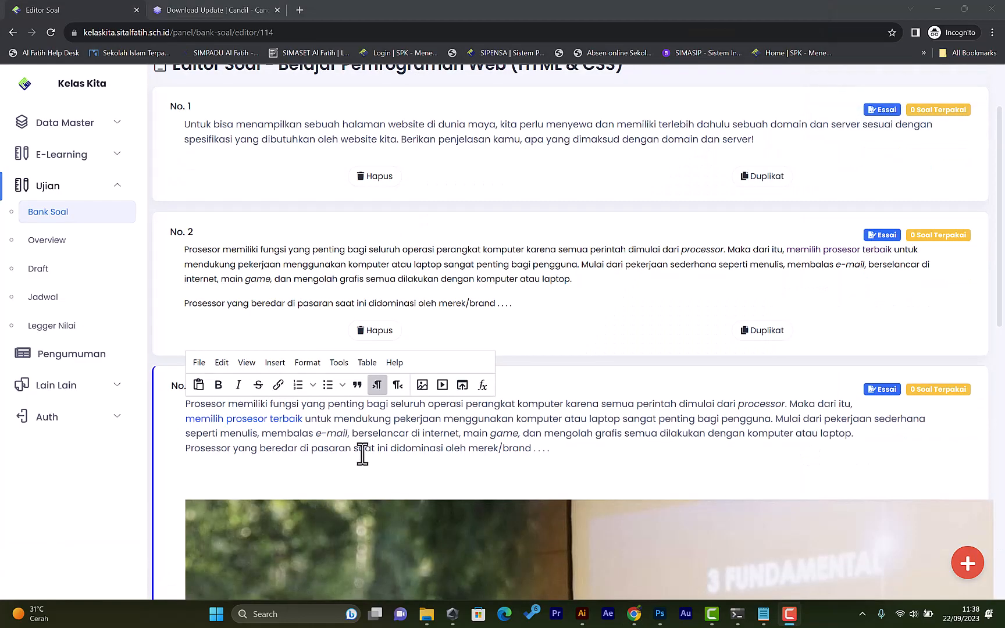
pyautogui.scroll(-4, 378, 512)
pyautogui.scroll(-2, 384, 464)
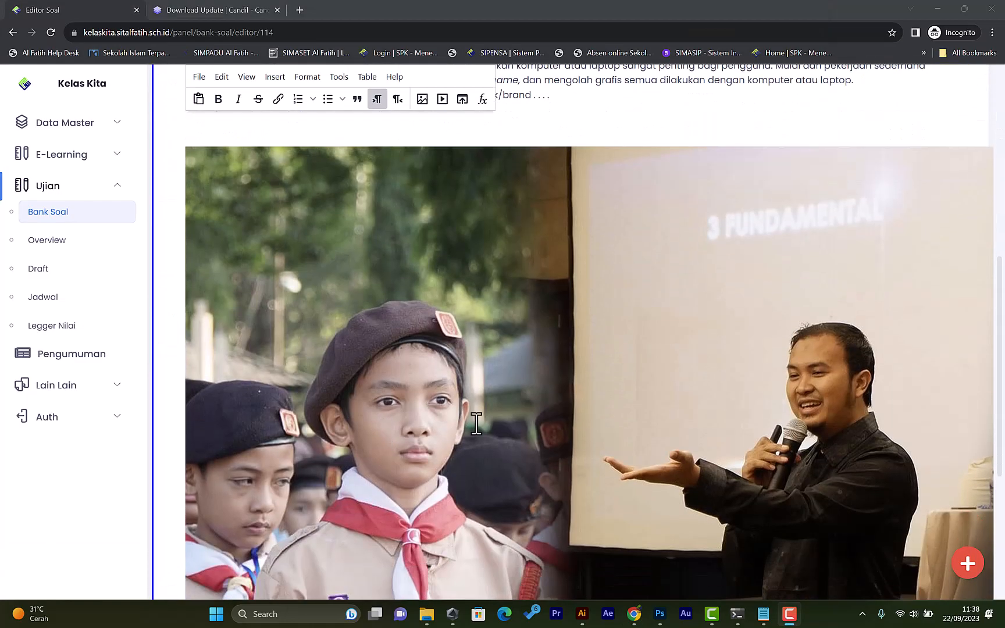
# Resize the inserted photo smaller by its corner handles.
pyautogui.click(372, 349)
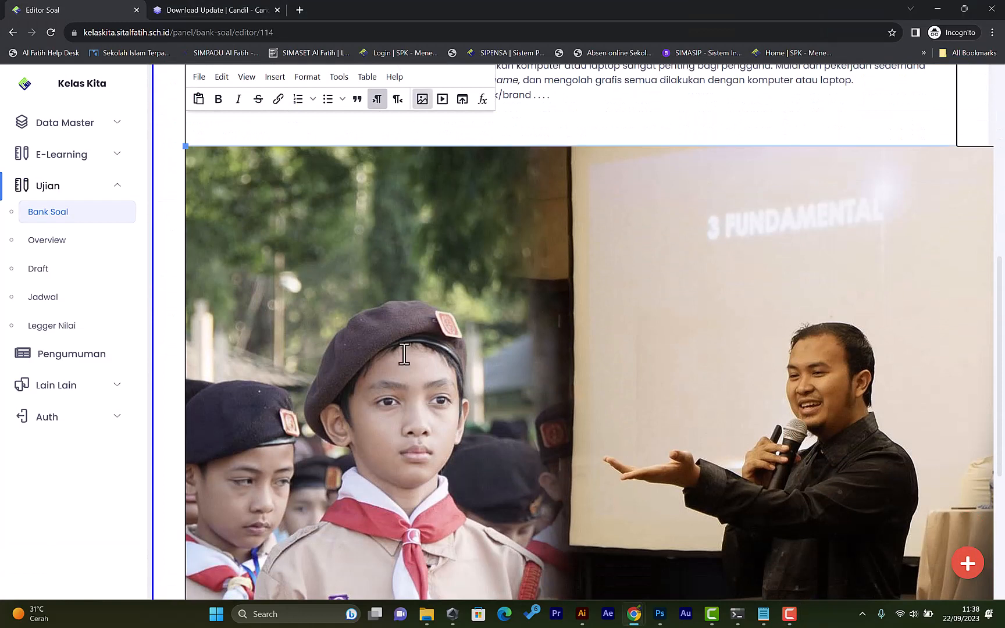
pyautogui.click(201, 142)
pyautogui.click(186, 148)
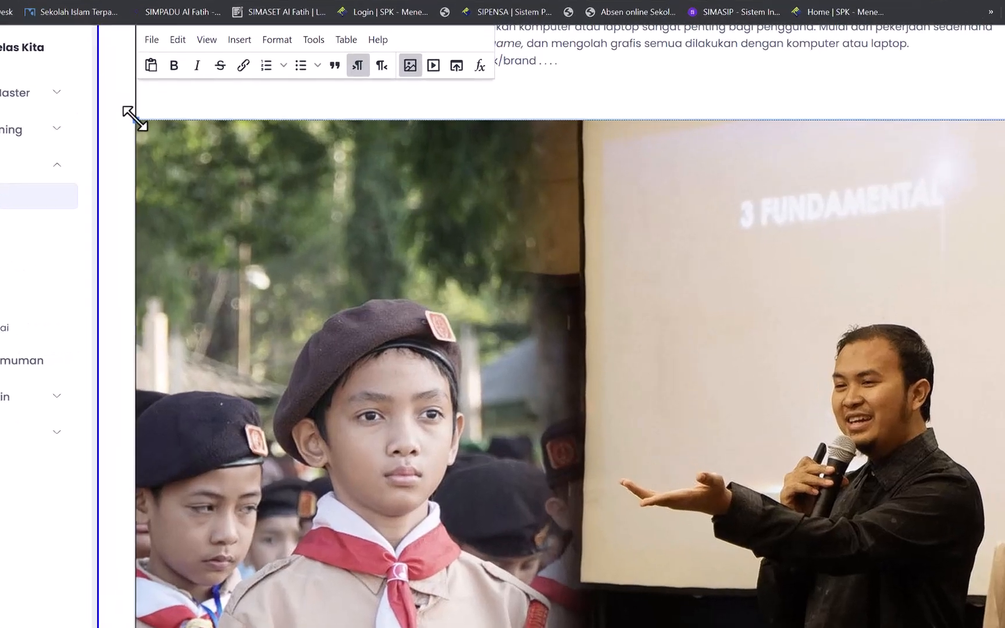
pyautogui.moveTo(185, 147); pyautogui.dragTo(318, 239)
pyautogui.moveTo(253, 214); pyautogui.dragTo(809, 479)
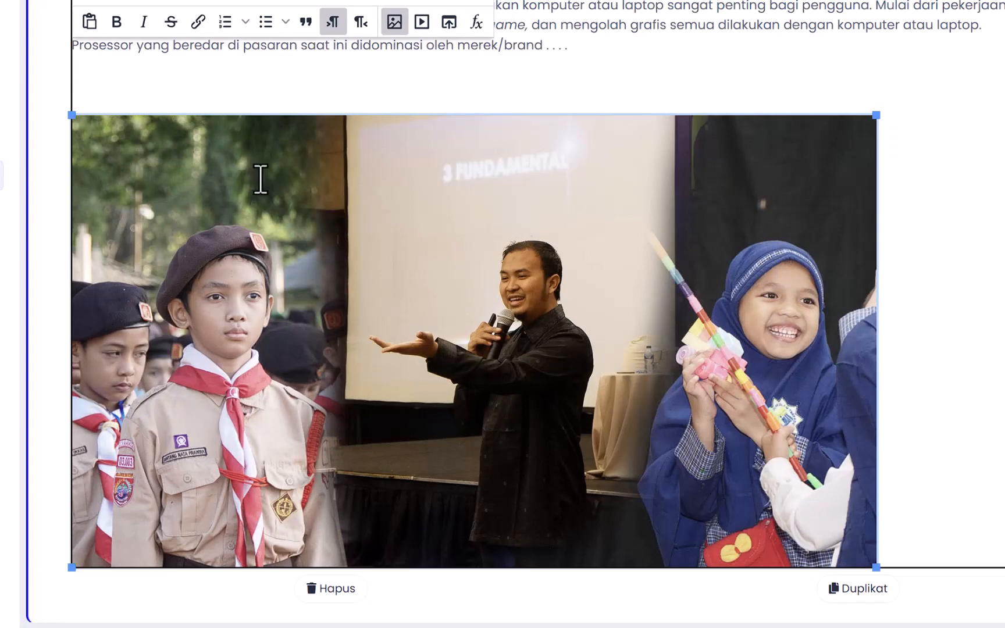
pyautogui.moveTo(877, 115); pyautogui.dragTo(802, 163)
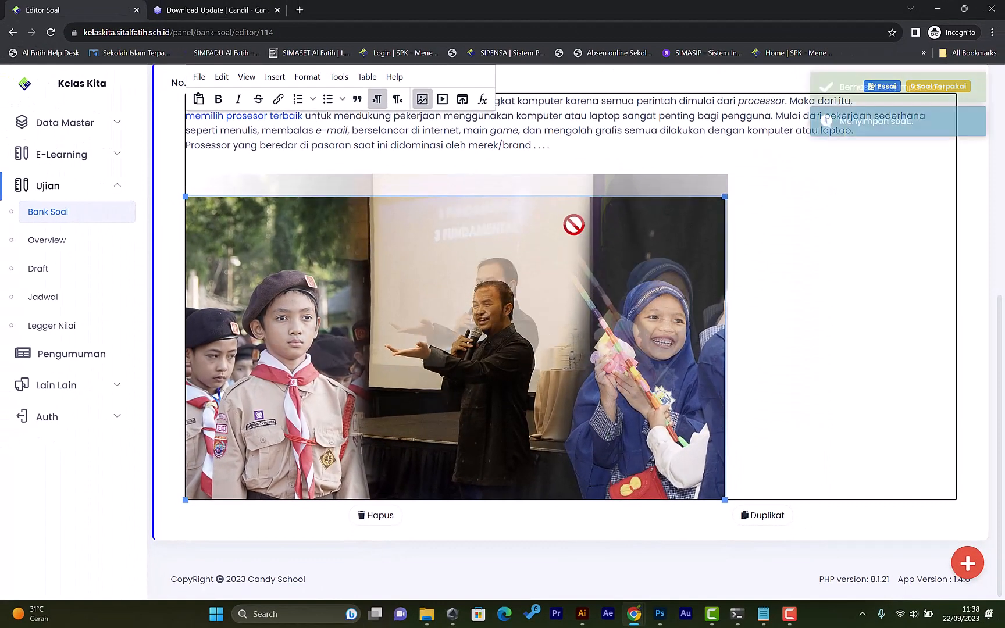
pyautogui.click(749, 220)
# Place the cursor on the empty line above the photo and open the Insert/Edit Media dialog's Embed section.
pyautogui.scroll(2, 673, 224)
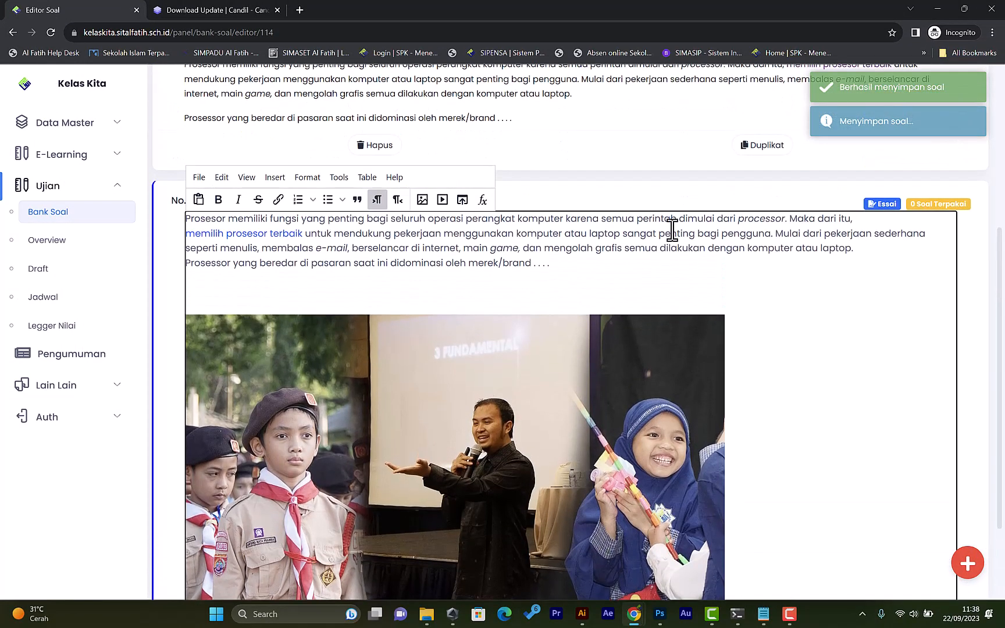
pyautogui.click(202, 282)
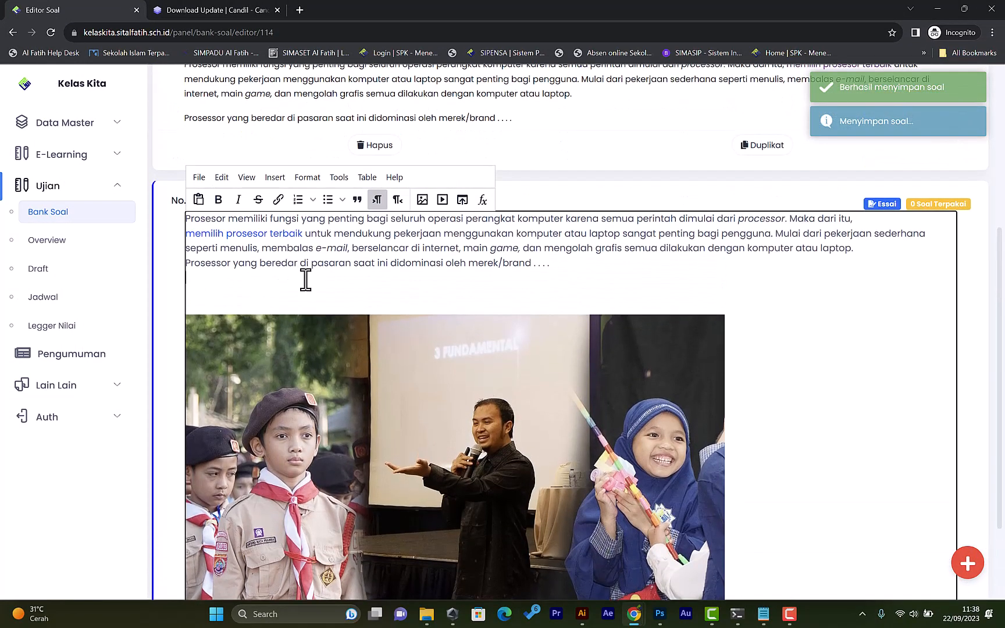
pyautogui.click(442, 200)
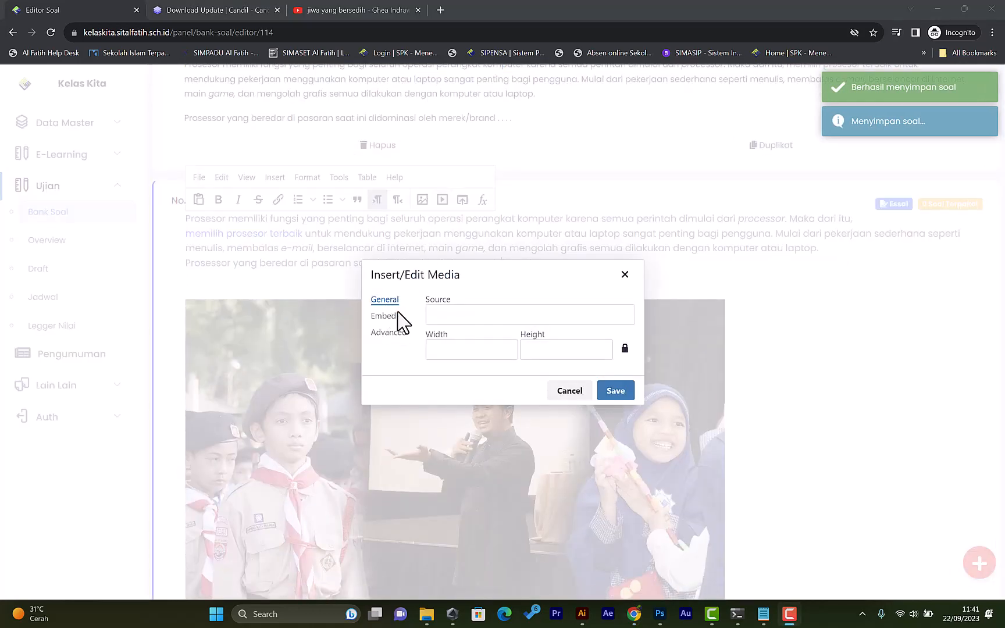
pyautogui.click(393, 318)
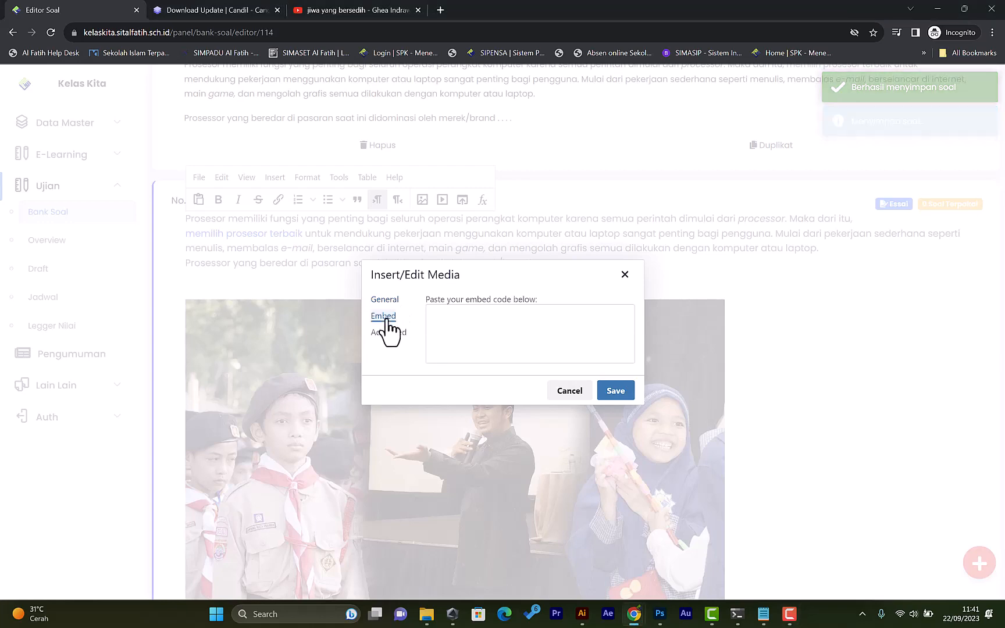
pyautogui.click(481, 324)
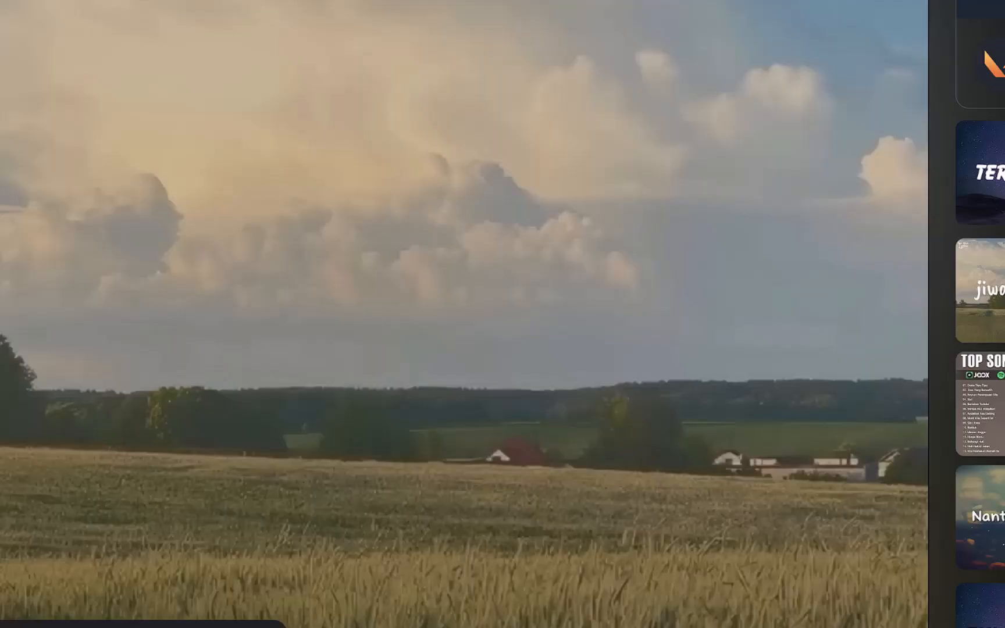
# Copy the YouTube video's embed code, embed it into question 3, and add an empty line after the question text.
pyautogui.rightClick(324, 153)
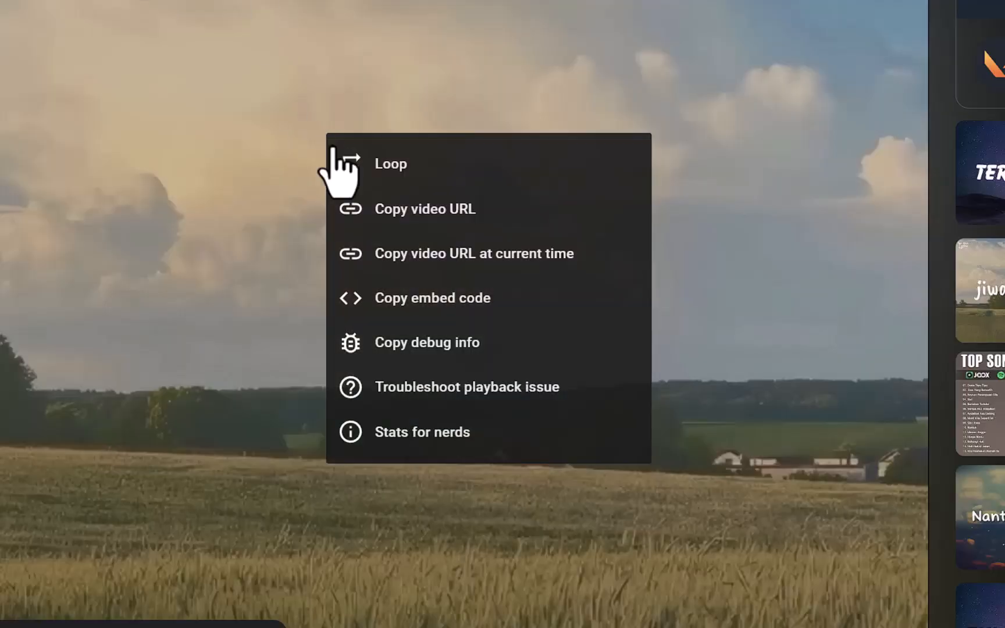
pyautogui.click(455, 313)
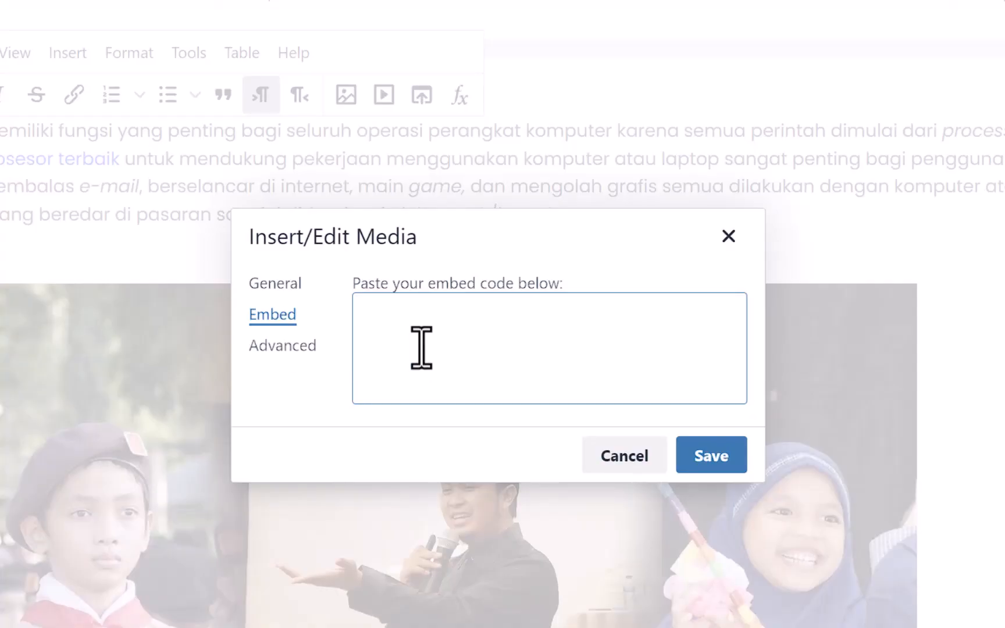
pyautogui.click(420, 345)
pyautogui.hotkey('ctrl', 'v')
pyautogui.scroll(1, 459, 348)
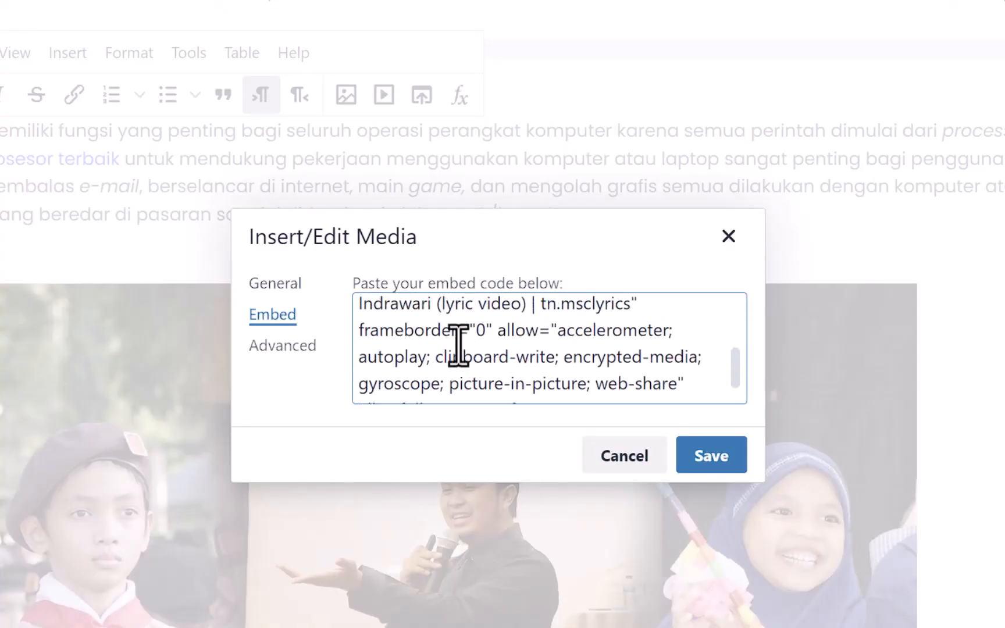
pyautogui.scroll(2, 458, 347)
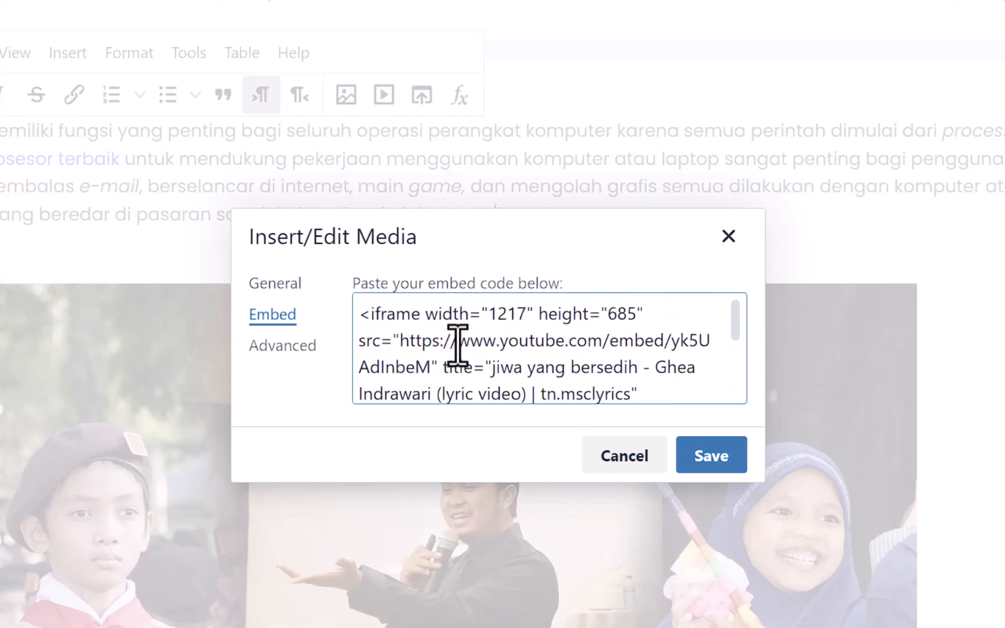
pyautogui.click(728, 457)
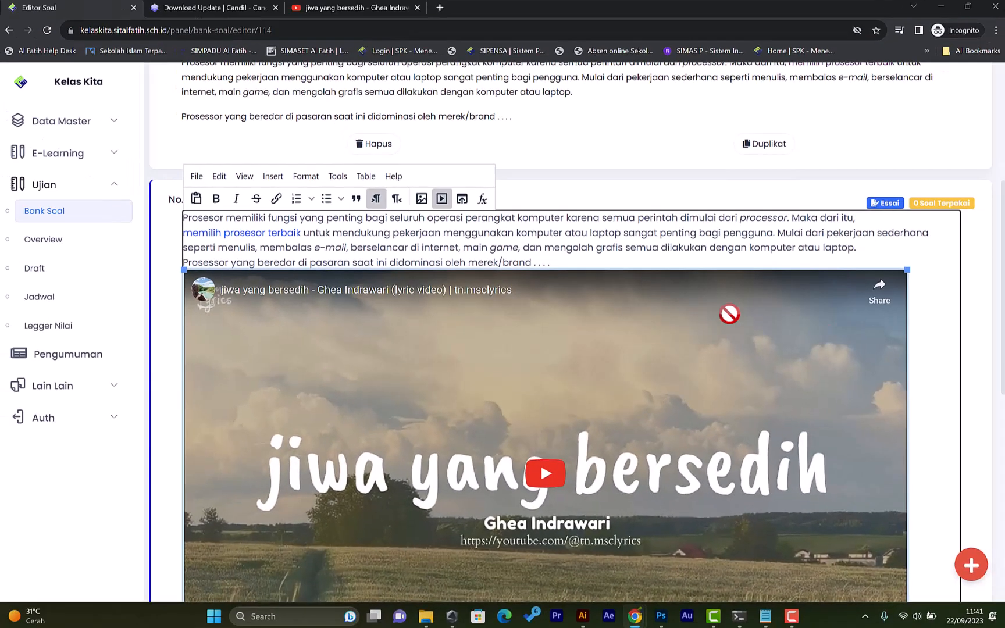
pyautogui.click(594, 262)
pyautogui.press('Return')
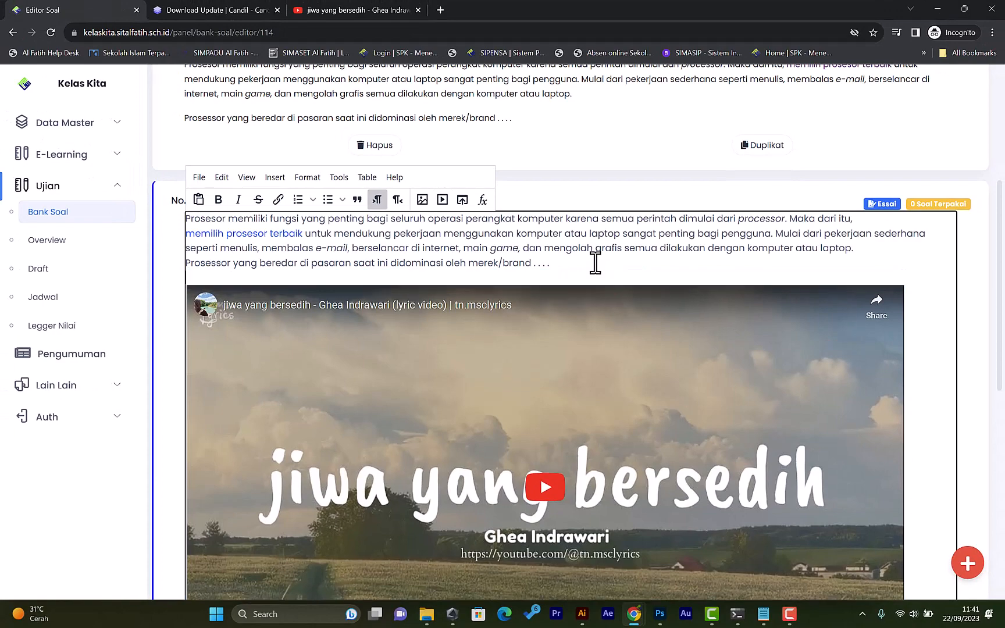
# Add a new short-answer (Isian Singkat) question 4 and place the cursor in its question field.
pyautogui.scroll(-6, 762, 376)
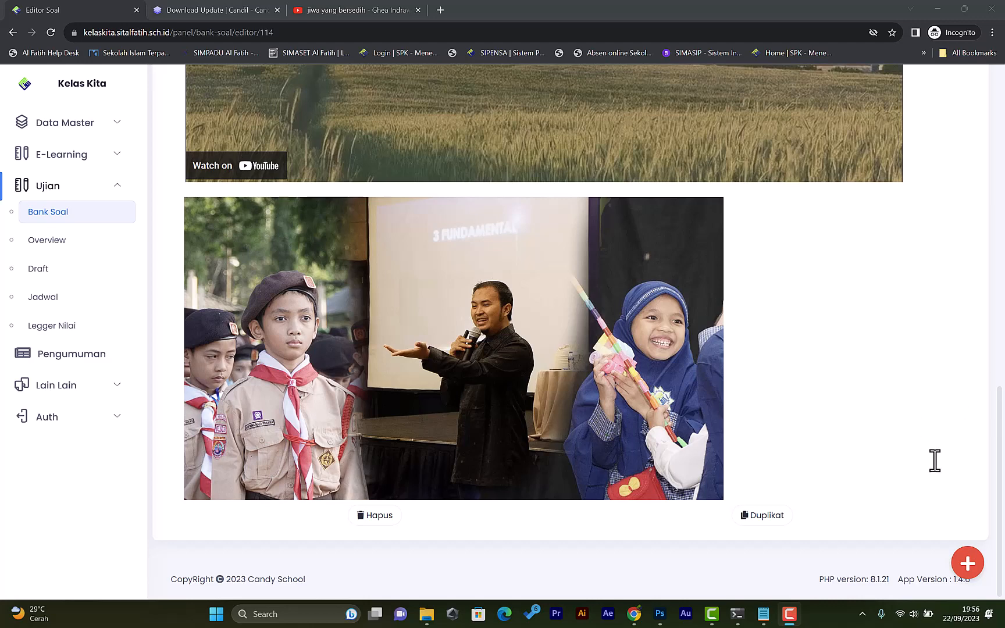
pyautogui.moveTo(968, 565)
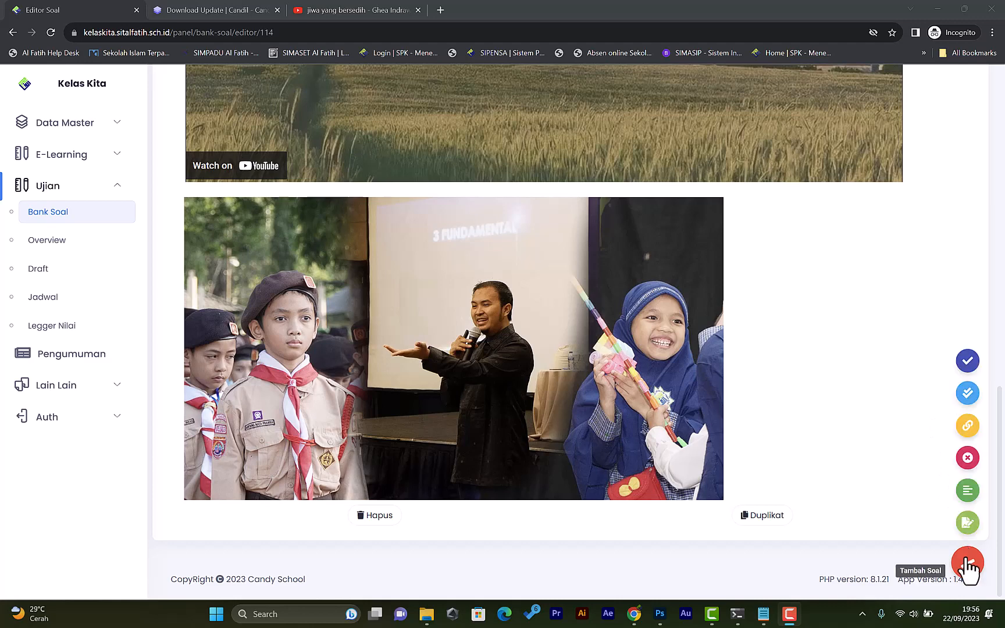
pyautogui.click(969, 499)
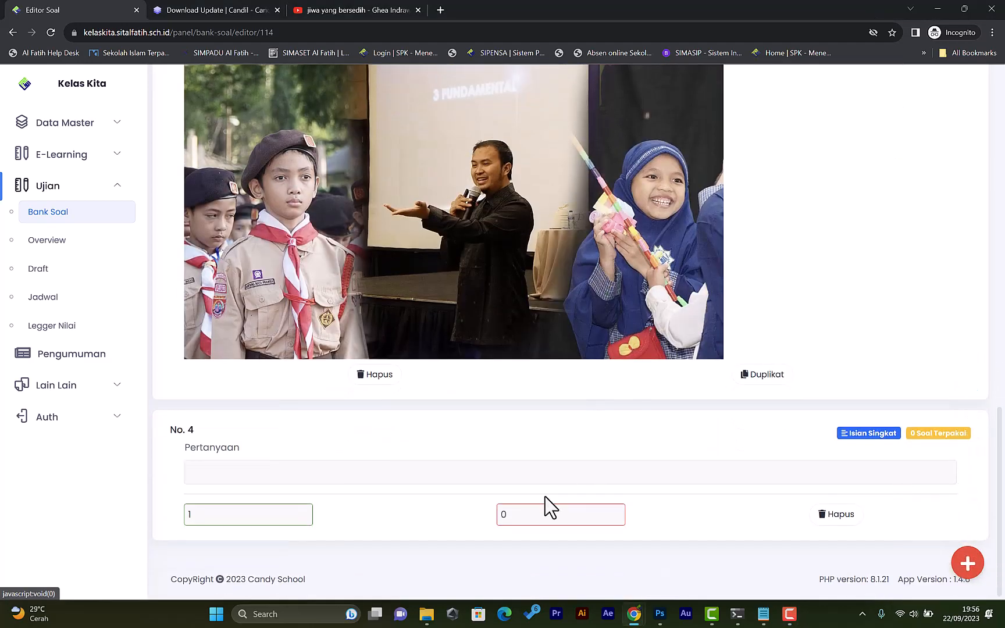
pyautogui.click(522, 474)
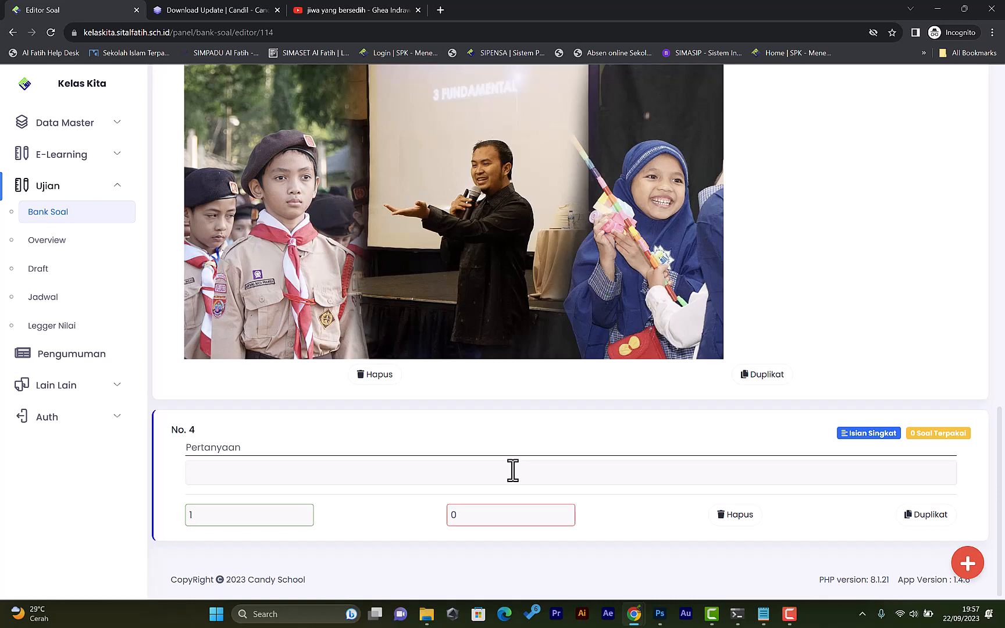
pyautogui.click(484, 463)
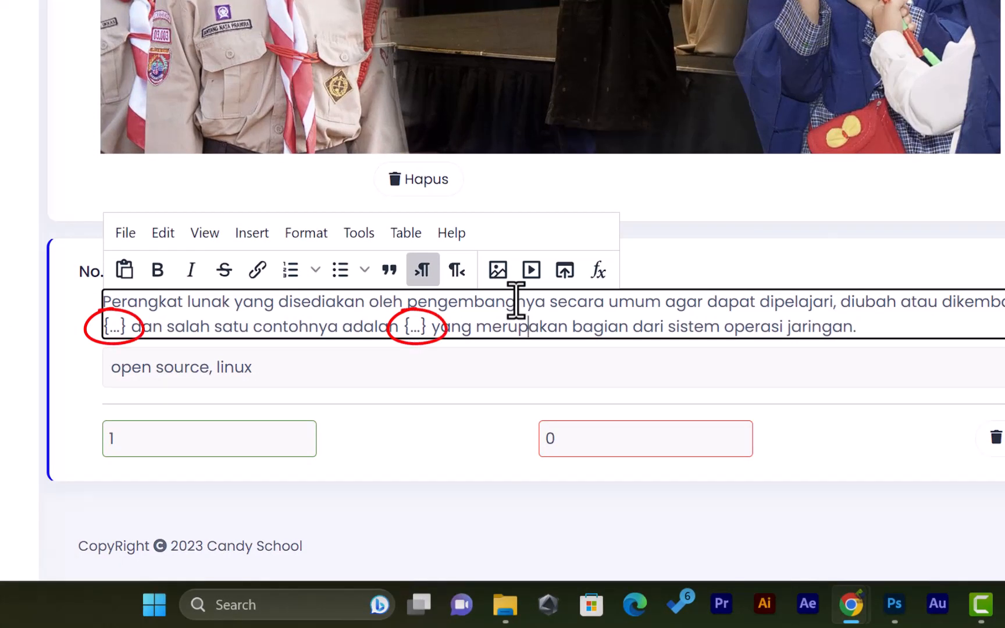
# Delete the second {...} blank from question 4's text, leaving the answer field as open source, linux.
pyautogui.moveTo(404, 327); pyautogui.dragTo(421, 326)
pyautogui.press('BackSpace')
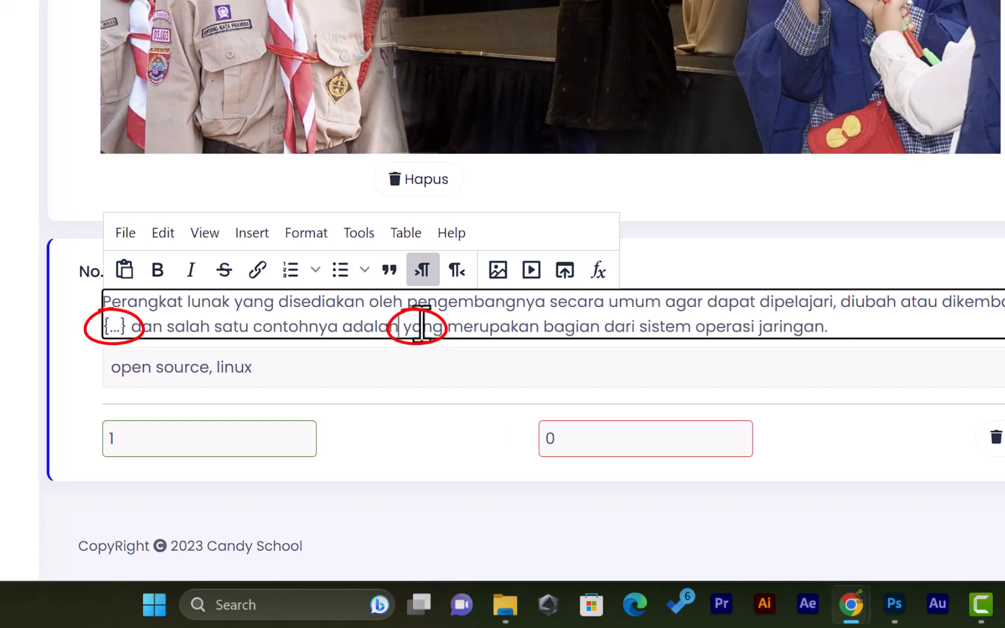
pyautogui.click(247, 366)
pyautogui.moveTo(247, 366)
pyautogui.mouseDown()
pyautogui.moveTo(205, 368)
pyautogui.moveTo(306, 370)
pyautogui.moveTo(143, 380)
pyautogui.moveTo(237, 379)
pyautogui.mouseUp()
pyautogui.click(323, 384)
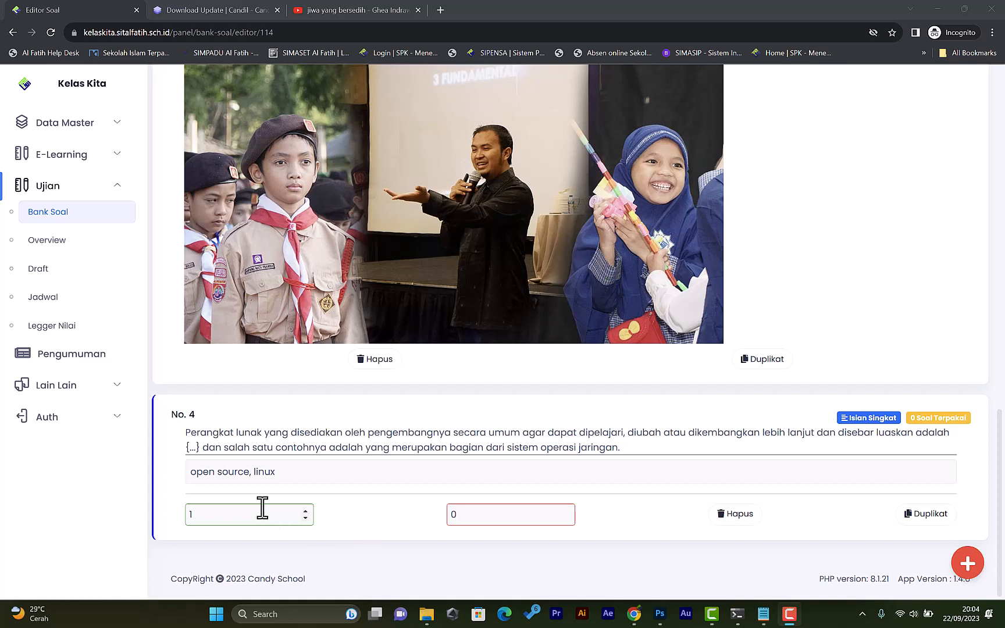
# Review question 4's correct-answer and wrong-answer score fields.
pyautogui.click(215, 523)
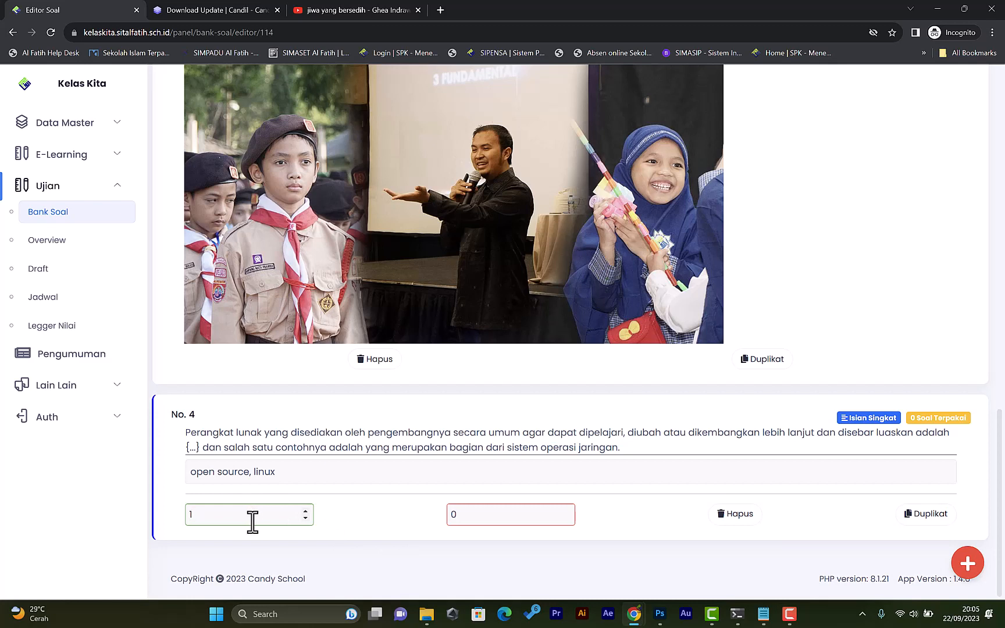
pyautogui.moveTo(252, 521); pyautogui.dragTo(178, 527)
pyautogui.moveTo(478, 515); pyautogui.dragTo(424, 519)
pyautogui.click(406, 527)
pyautogui.click(269, 516)
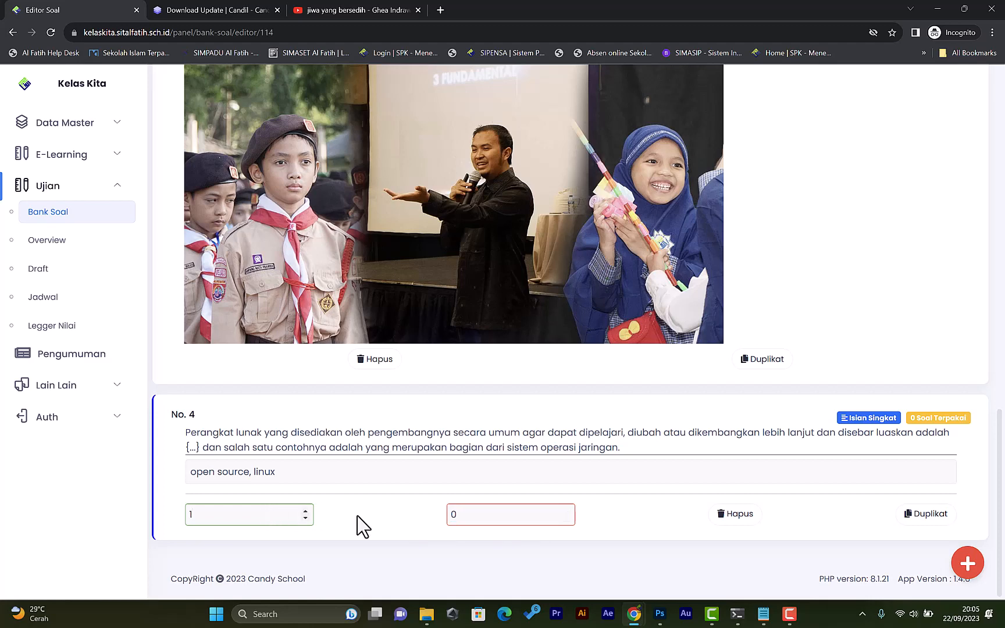